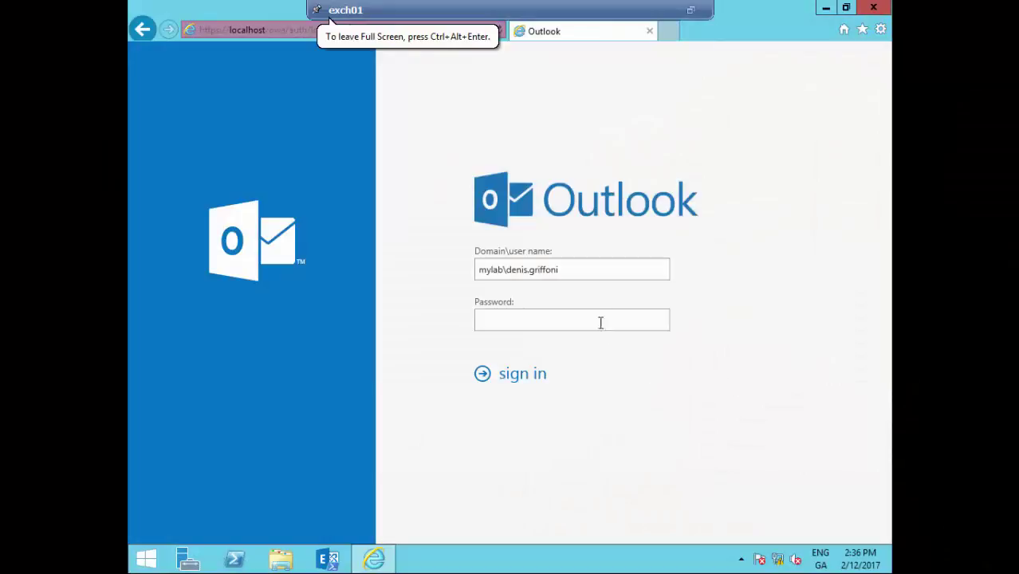
- Sign in to the first user's mailbox by entering the account password
click(603, 319)
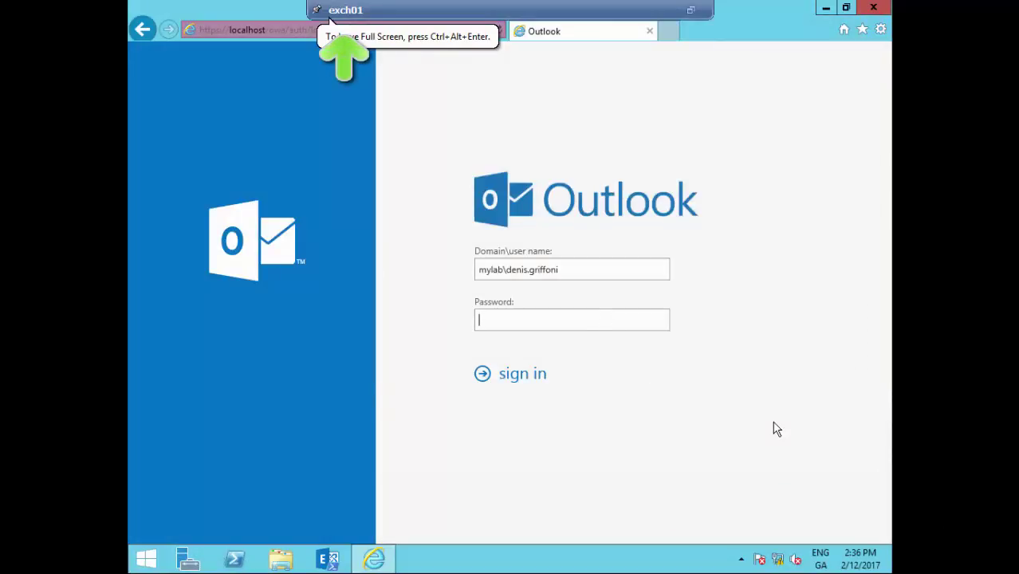
text(********)
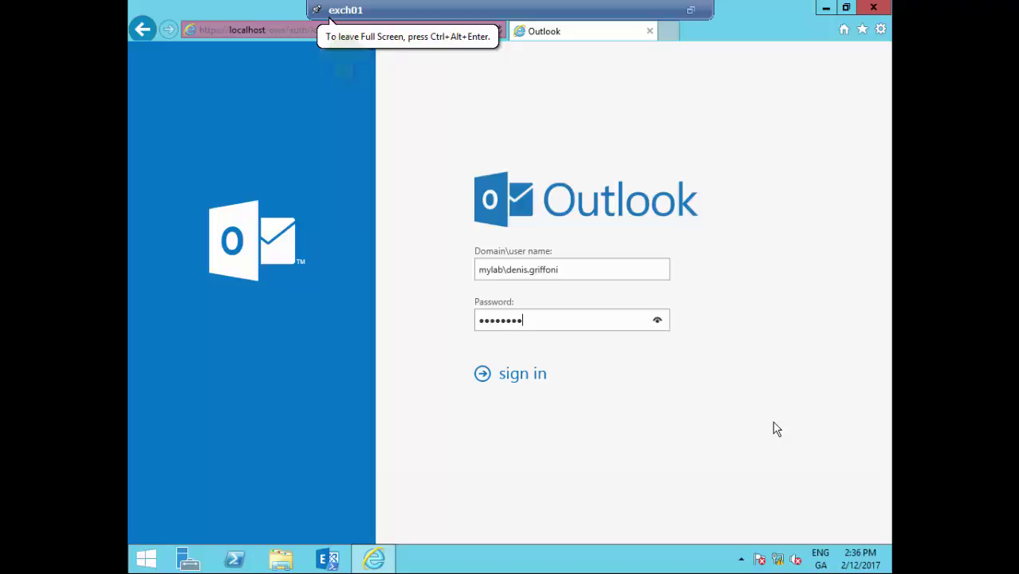
key(Return)
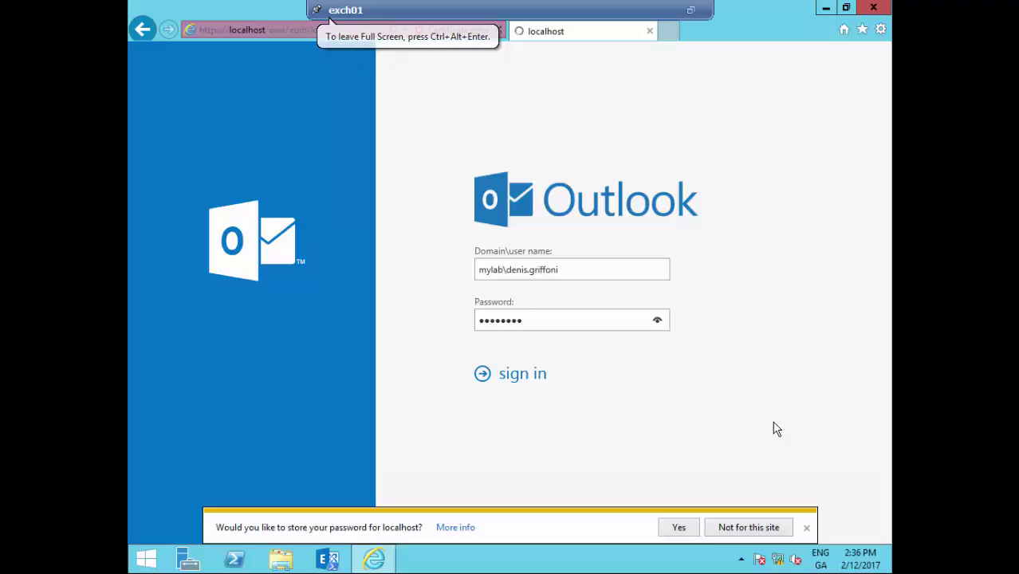
- Dismiss the store-password bar and save the home time zone as (UTC-06:00) Central America
click(806, 527)
click(743, 325)
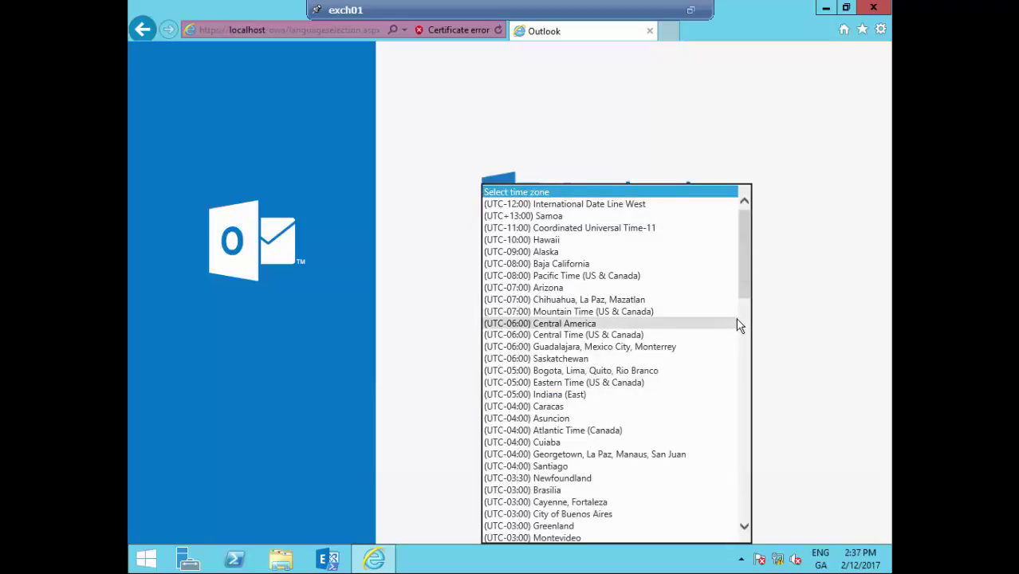
click(737, 324)
click(526, 391)
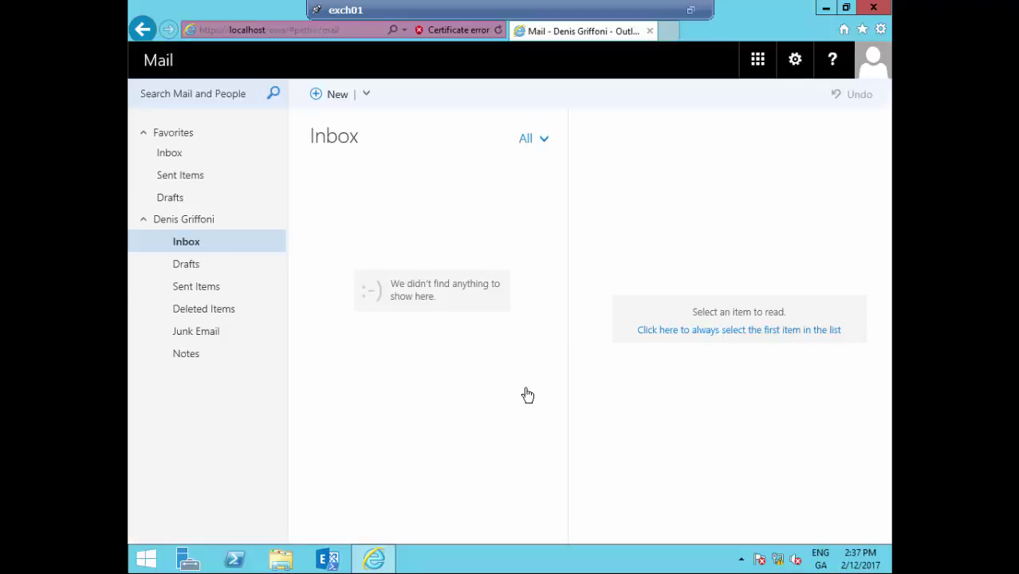
- Email your own directory-resolved address with subject 'test' and body 'test'
click(338, 95)
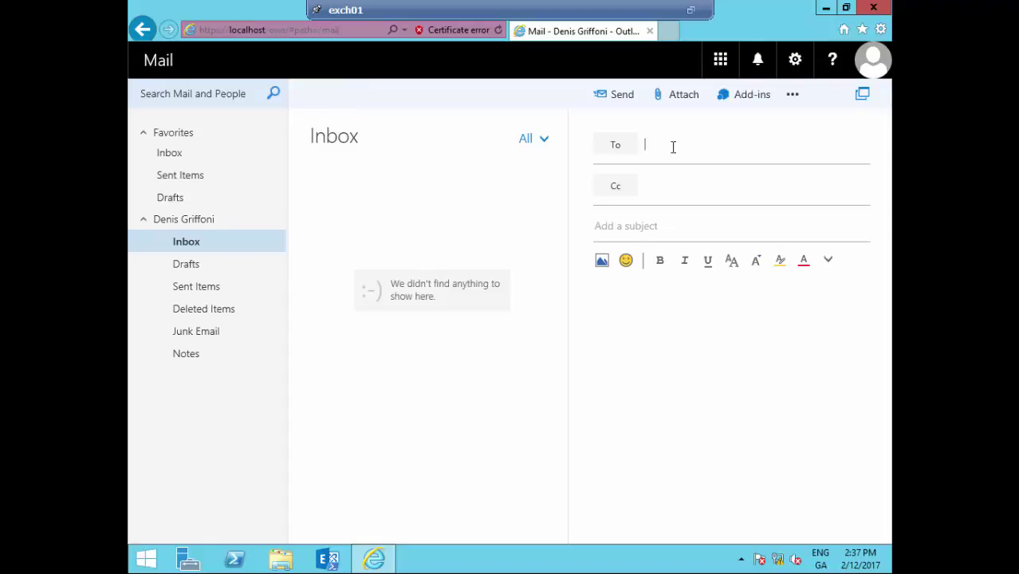
text(denis)
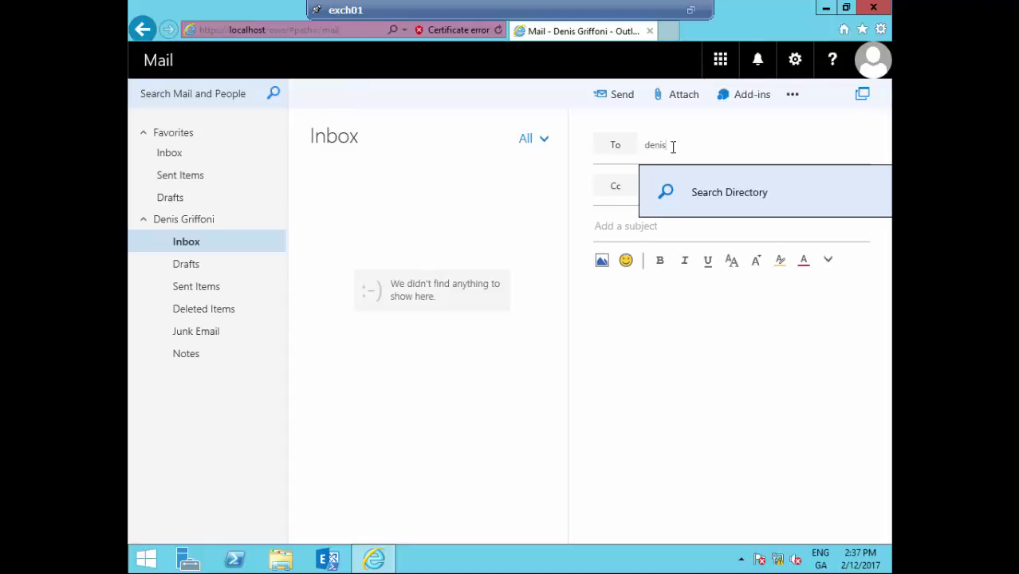
click(733, 193)
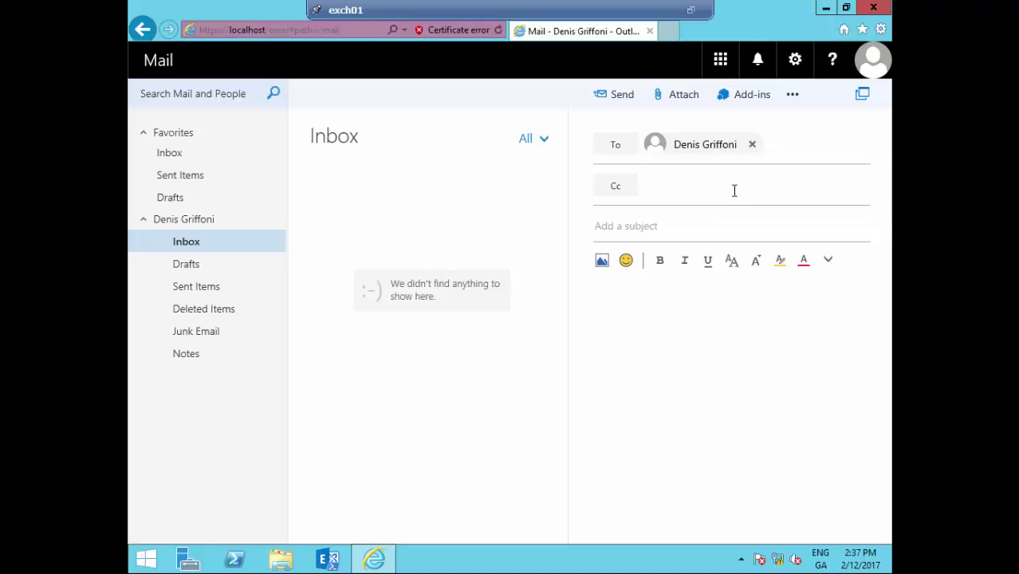
click(715, 220)
text(test)
key(Tab)
text(test)
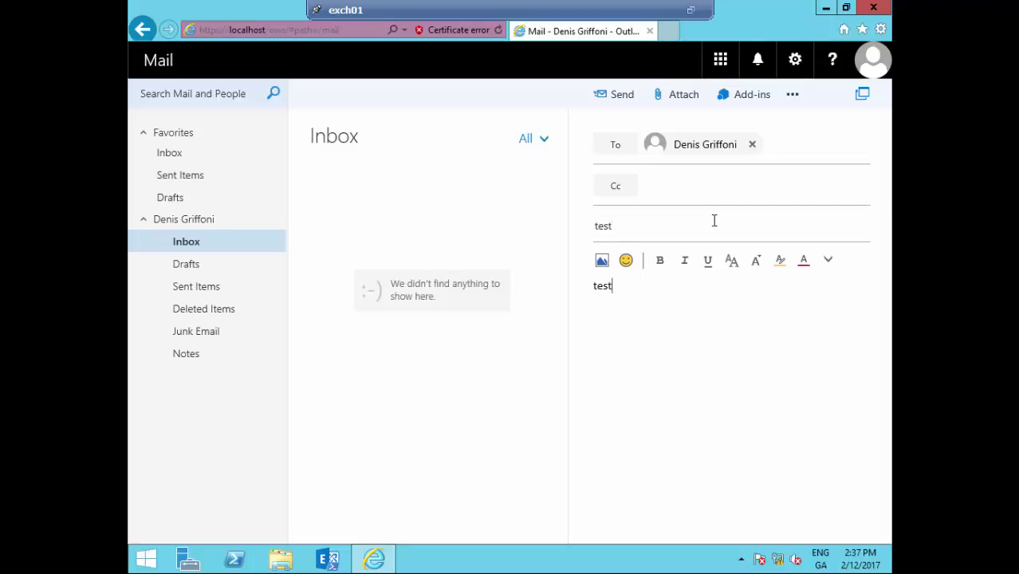
click(620, 95)
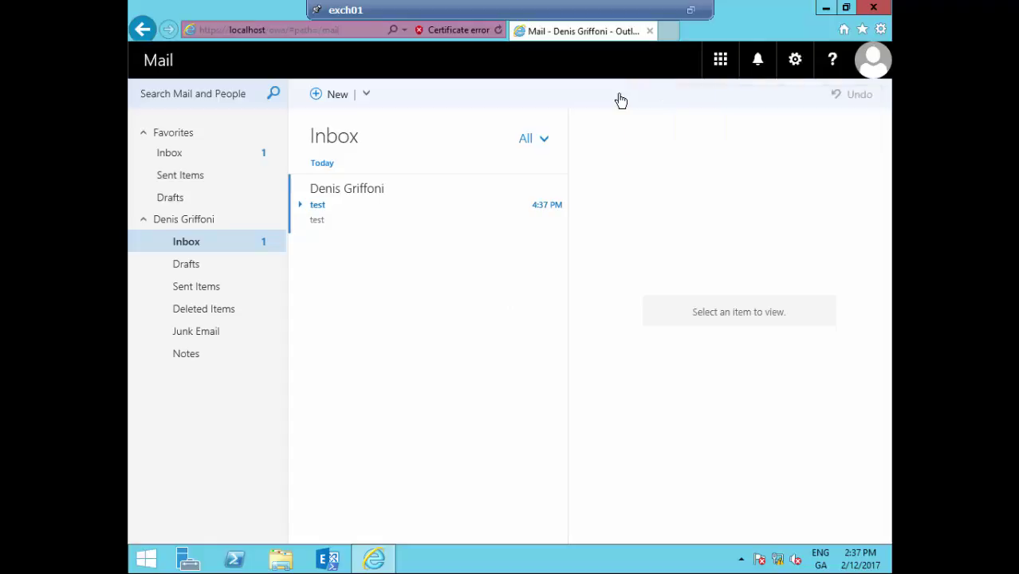
- Draft a new message to the second user, resolved via the directory, with subject and body 'Hello'
click(336, 96)
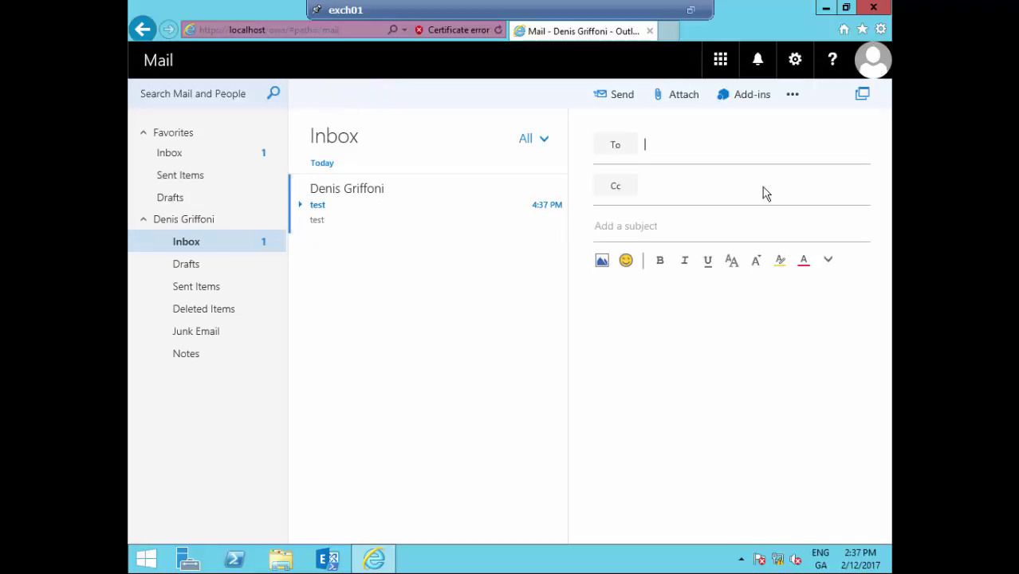
click(711, 142)
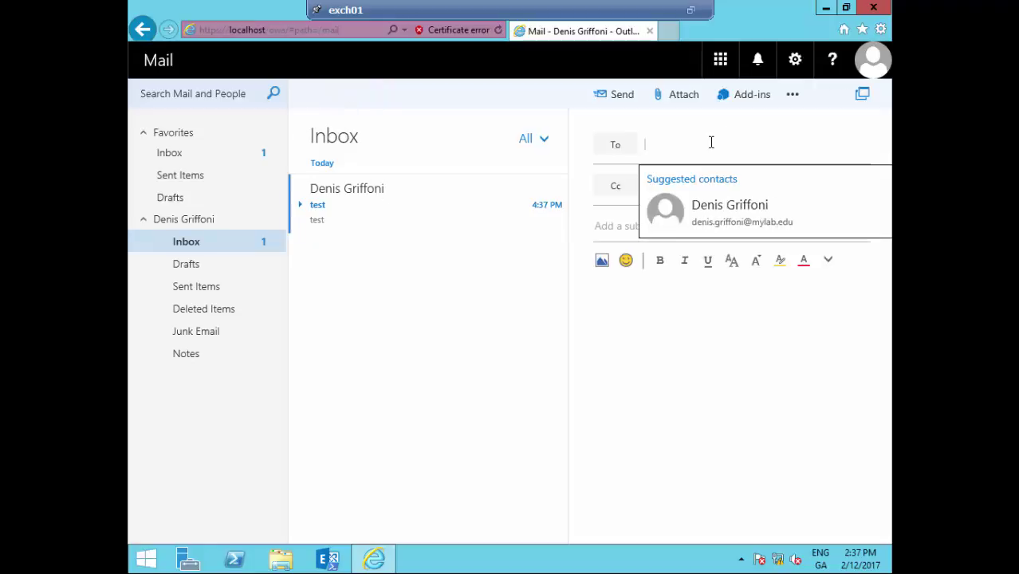
text(lisa)
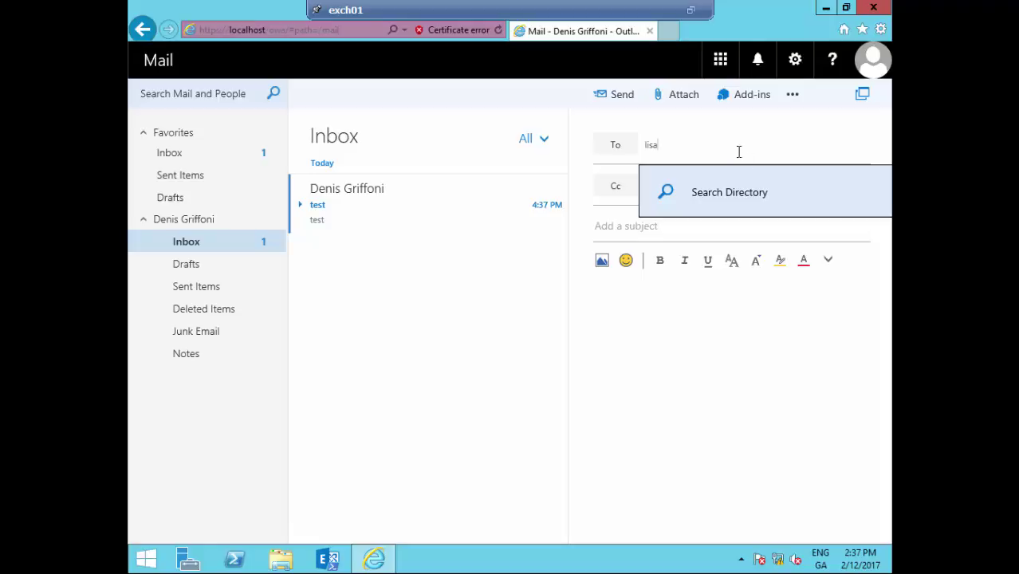
click(752, 196)
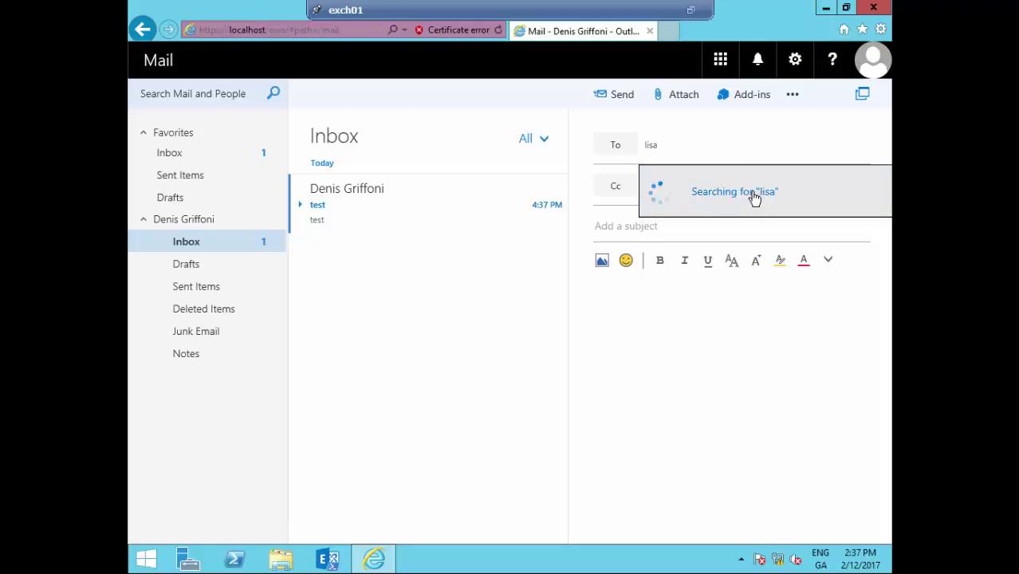
click(681, 221)
text(Hello)
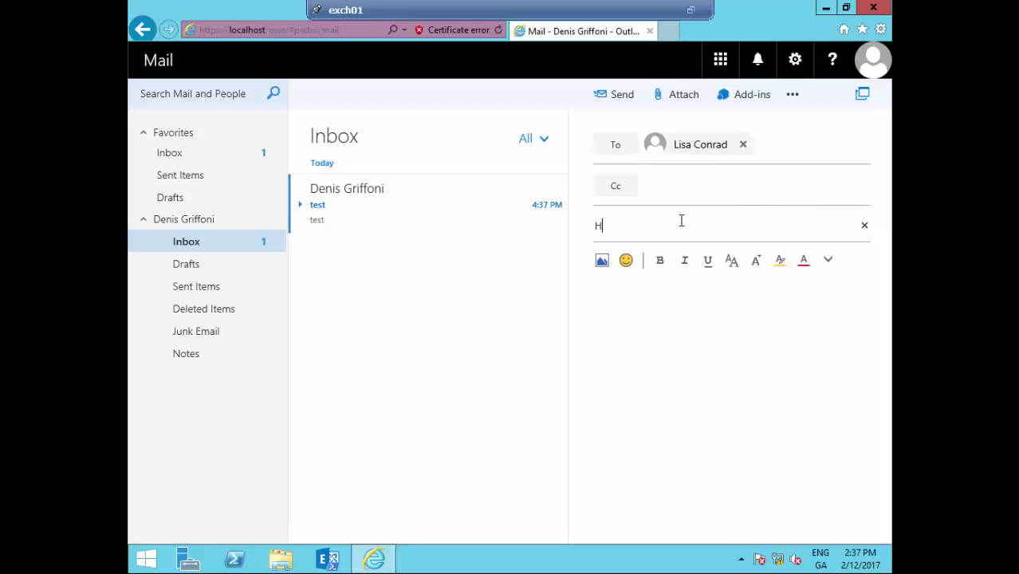
key(Tab)
text(Hello)
- Add a smiley emoji after 'Hello' in the body and send the message
click(627, 263)
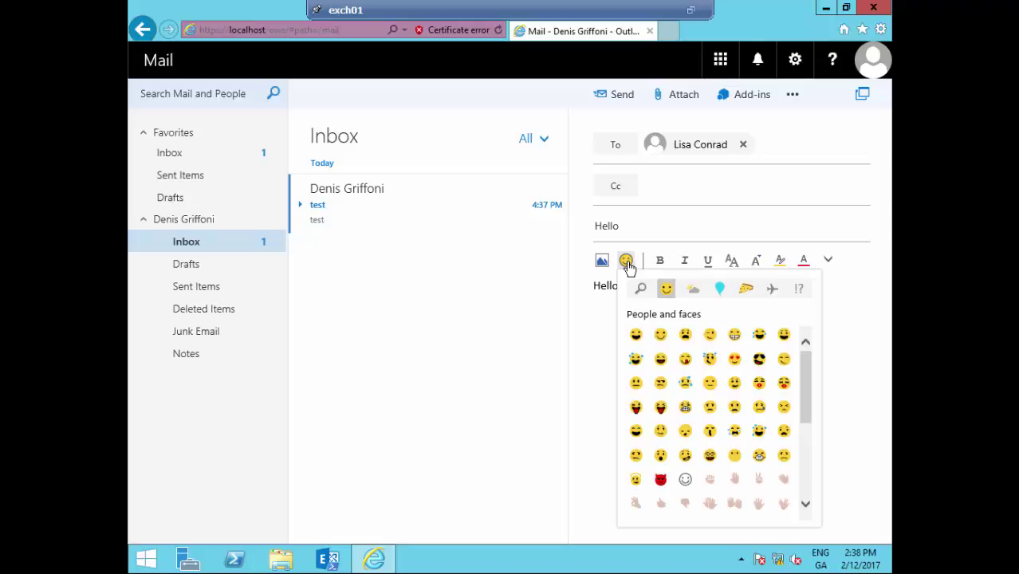
click(661, 335)
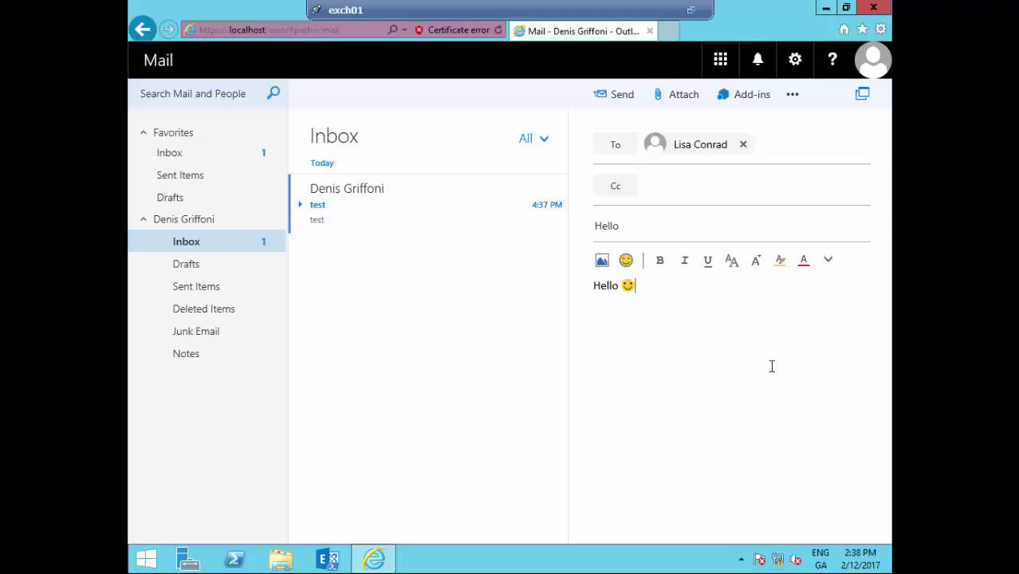
click(622, 105)
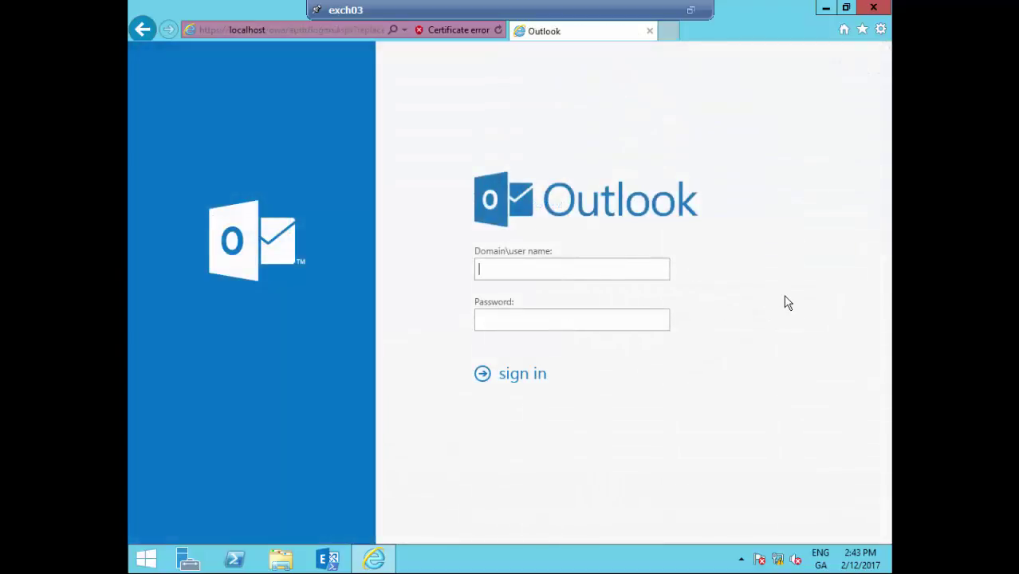
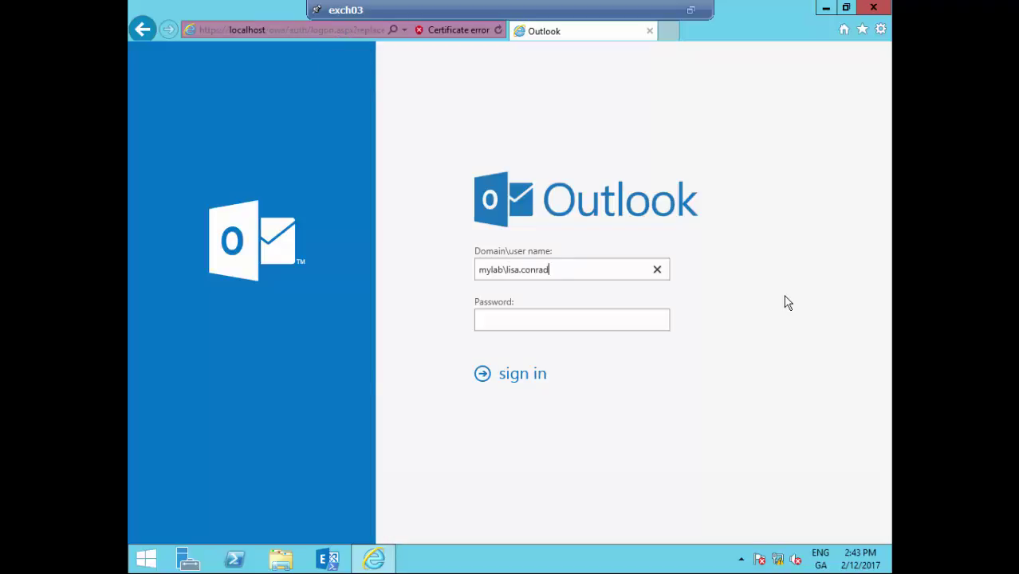
- Sign in to exch03 as the second user with the domain username and the account password
key(Tab)
text(Pa$$w0rd)
key(Return)
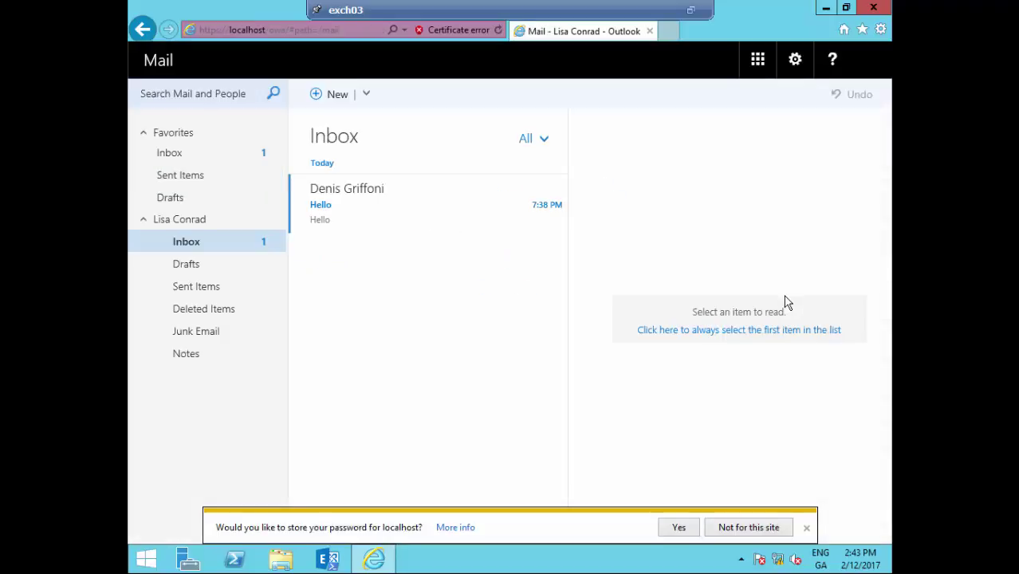
- Dismiss the offer to save the password over the recipient's Inbox
click(806, 528)
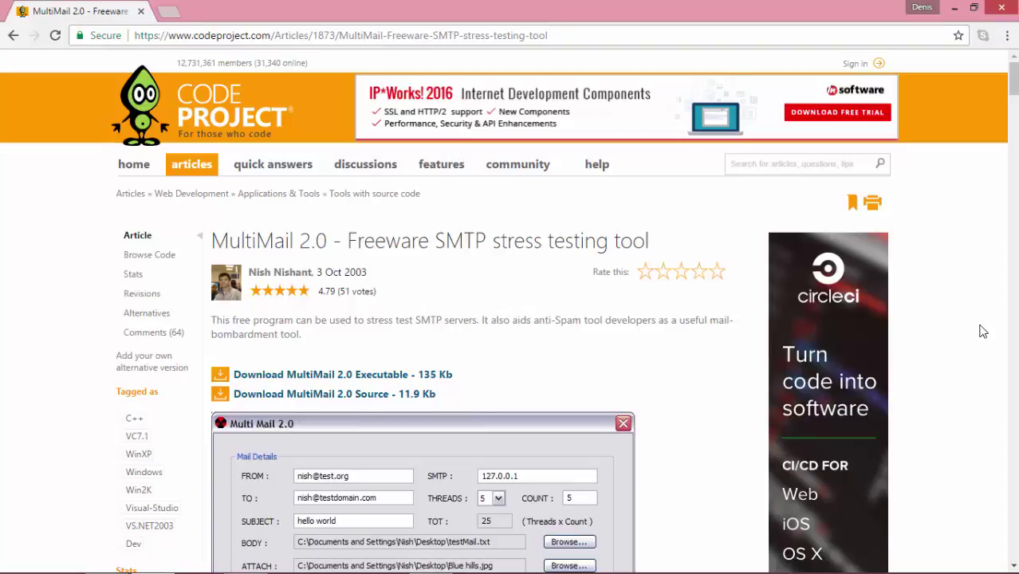
- Scroll the CodeProject article down to the MultiMail 2.0 screenshot
scroll(982, 332, down, 2)
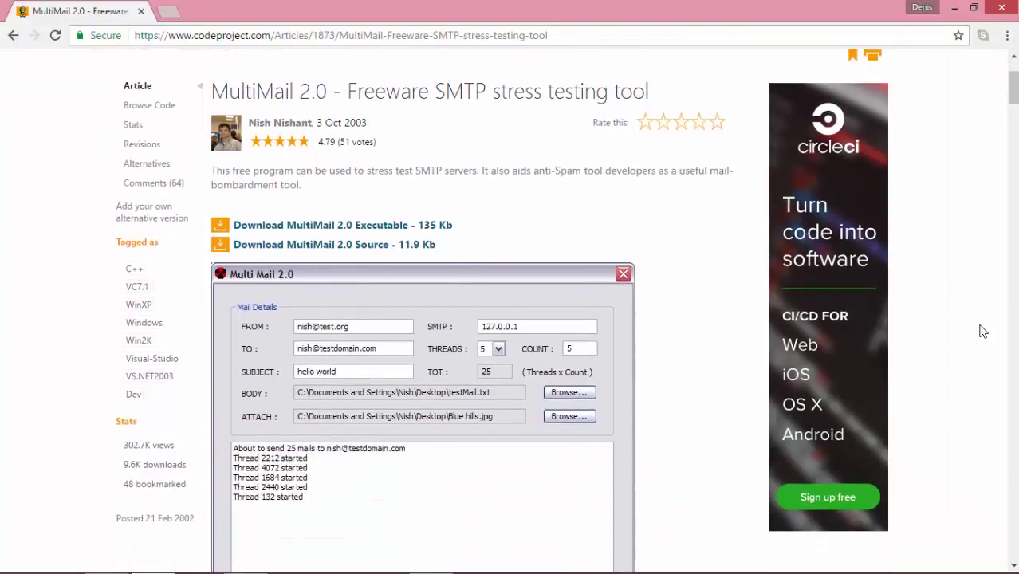
scroll(983, 332, down, 1)
scroll(982, 332, down, 1)
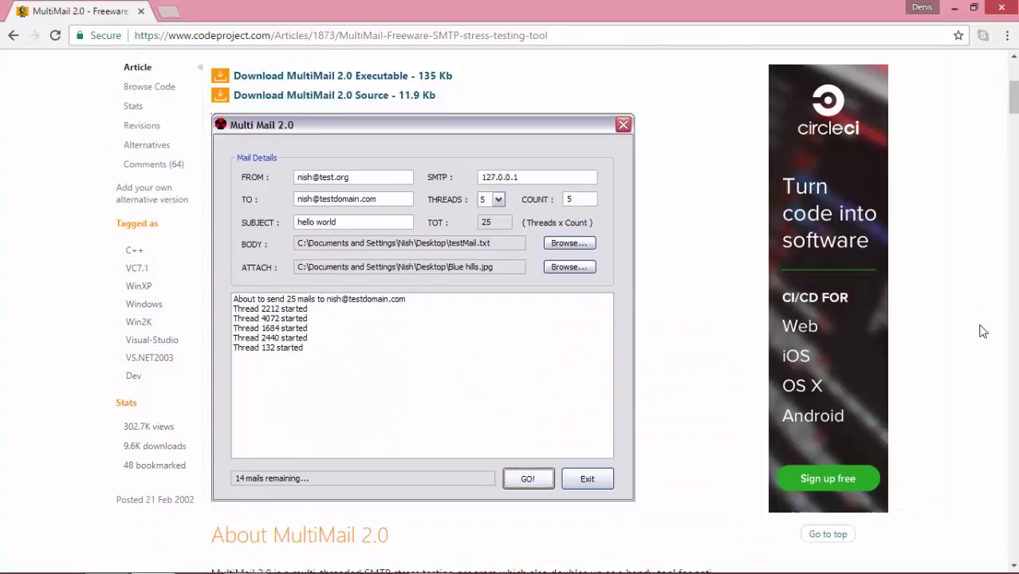
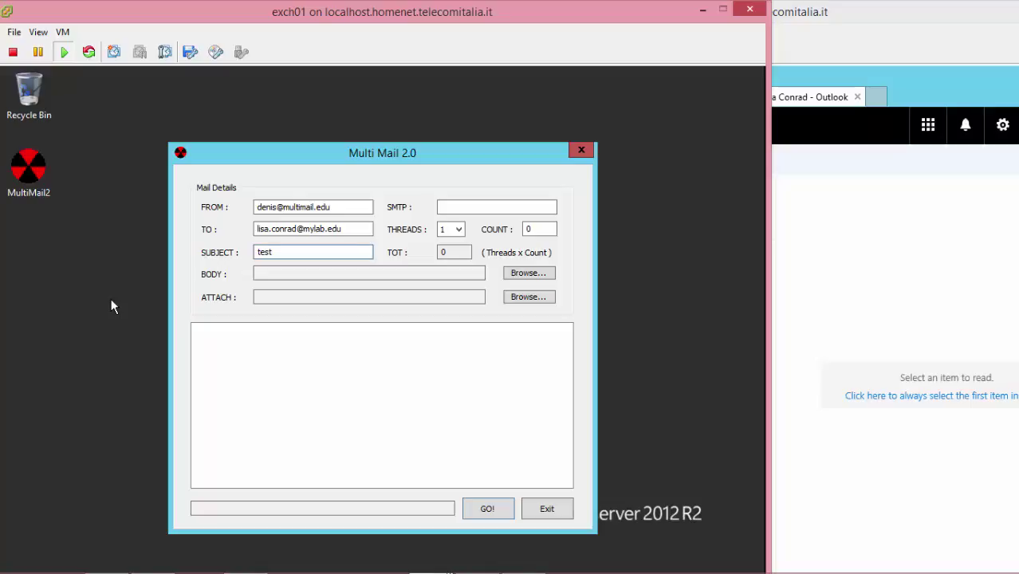
- Set the mail subject to 'test 01' and begin entering the SMTP server name
text(01)
click(492, 208)
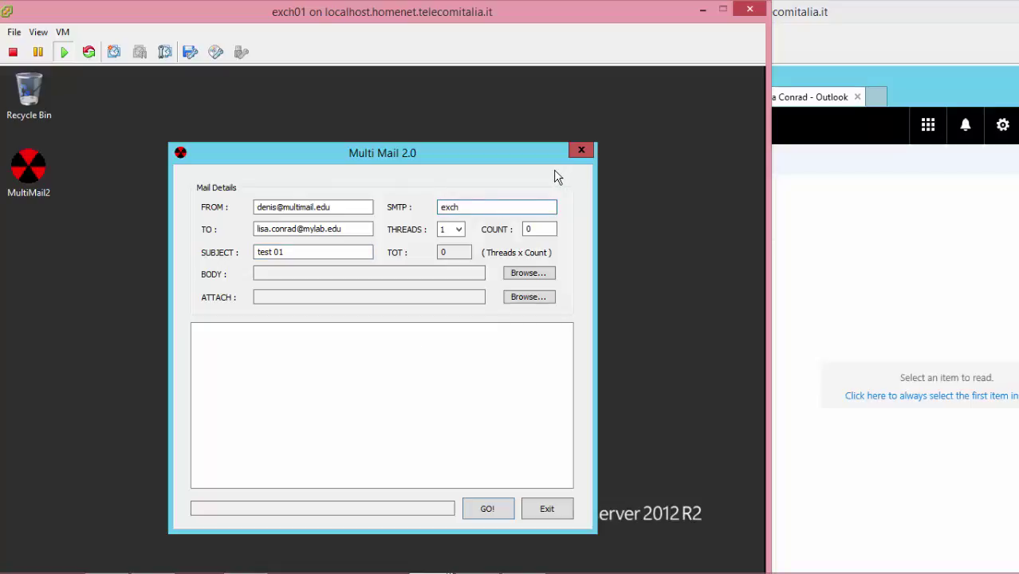
- Enter 'exch01.mylab' as the server name in the SMTP field
text(01.mylab.edu)
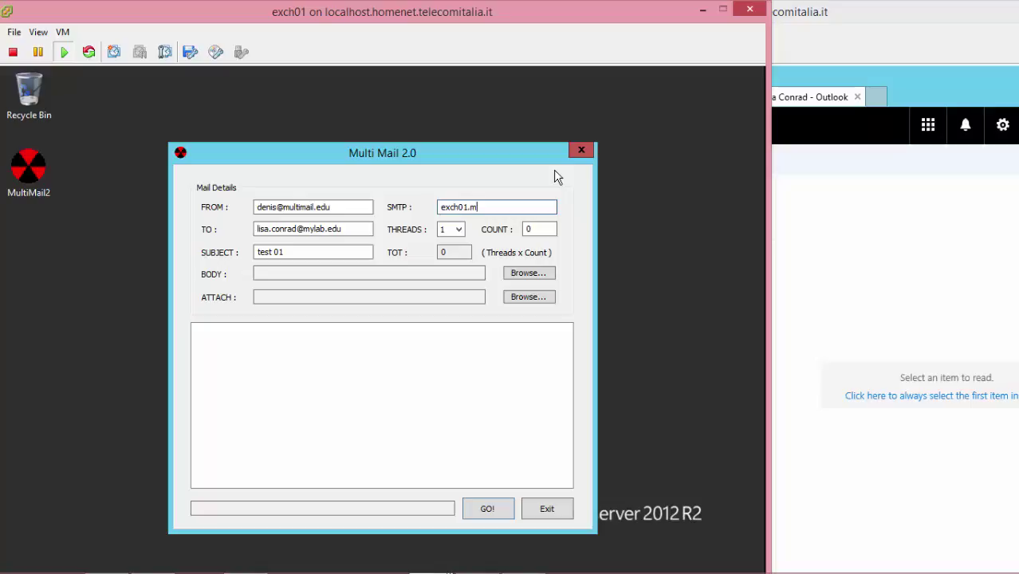
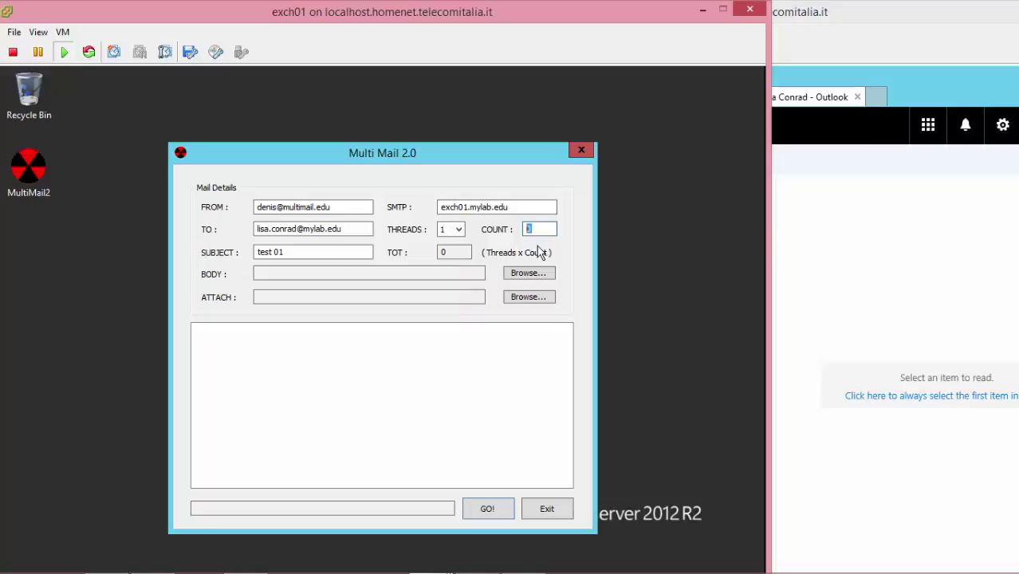
- Enter 10 in the COUNT field so the total becomes 10 messages
text(10)
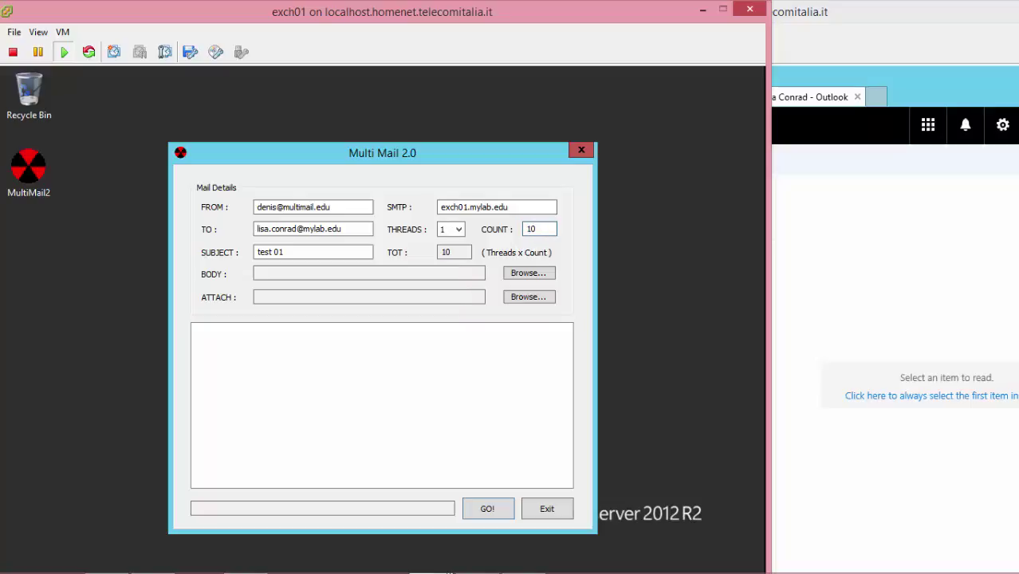
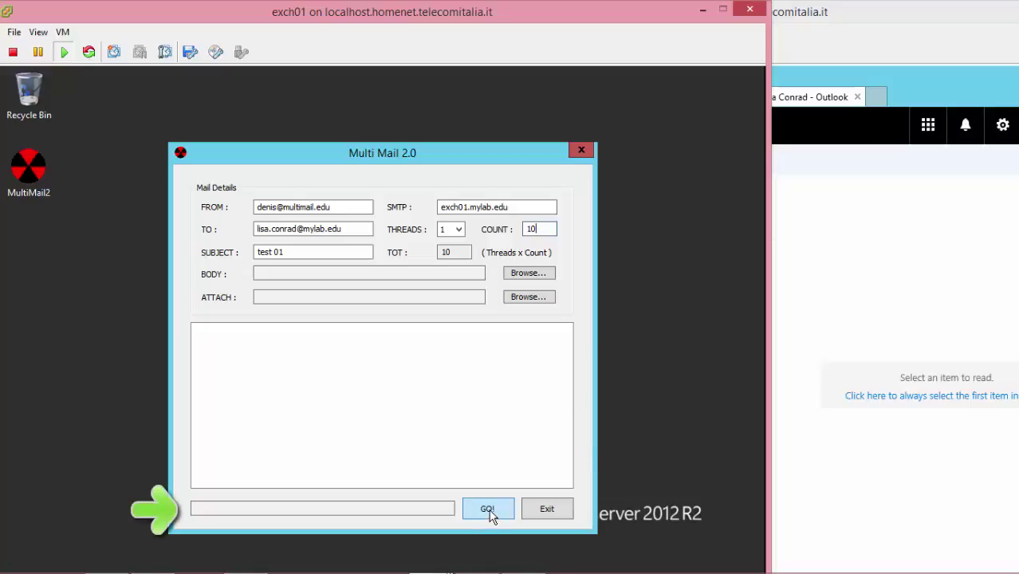
- Send the 10 'test 01' mails and check they arrive in the recipient's Outlook inbox
click(491, 513)
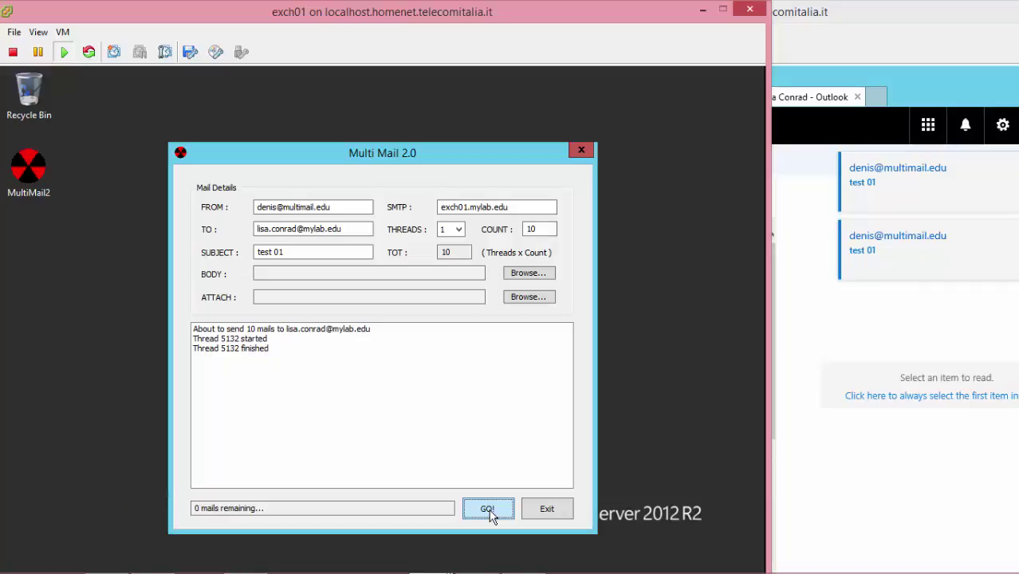
click(826, 345)
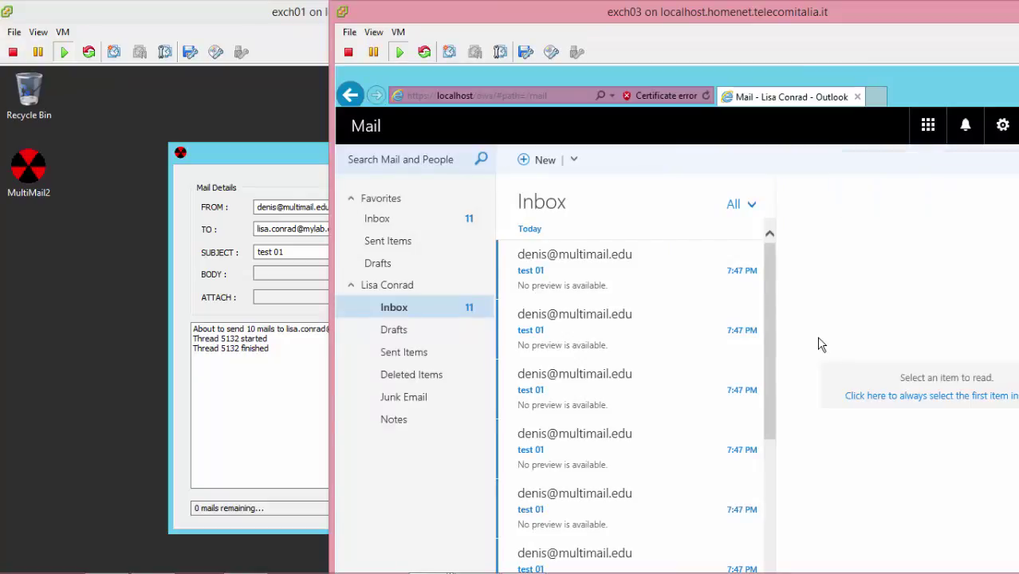
- Change the subject to 'test 02' and set threads to 3, giving 30 mails
click(281, 251)
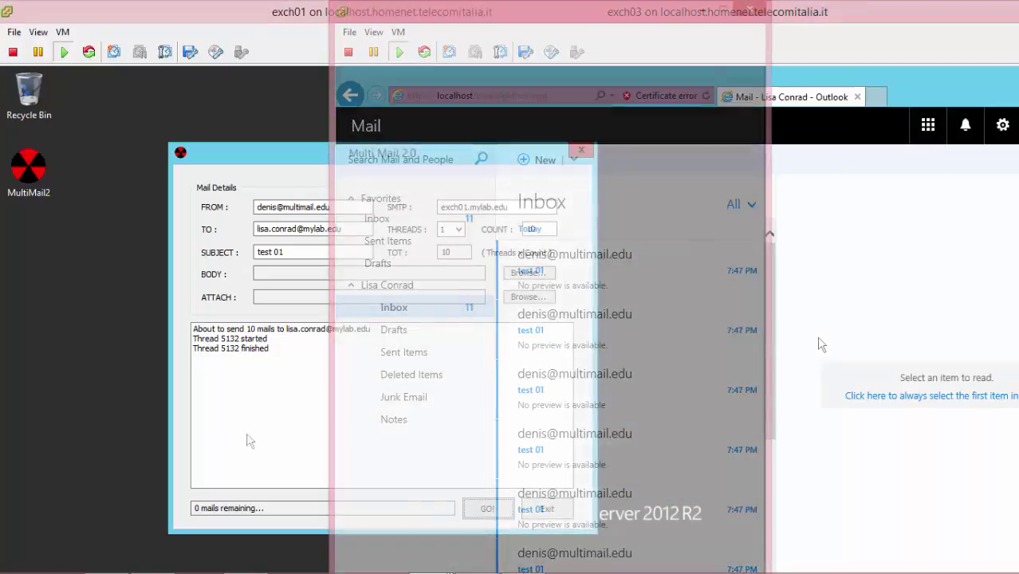
double_click(280, 252)
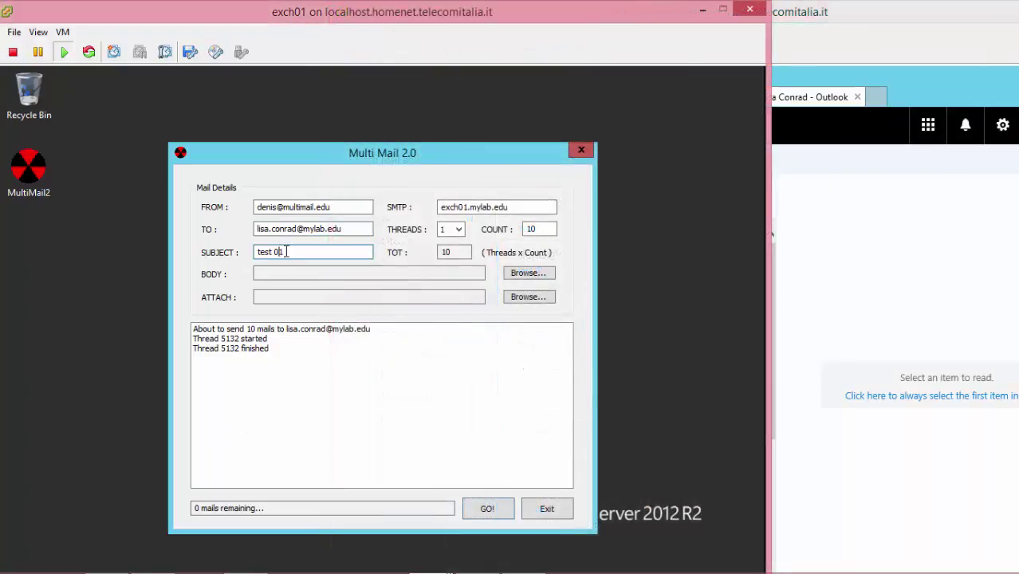
text(02)
click(459, 230)
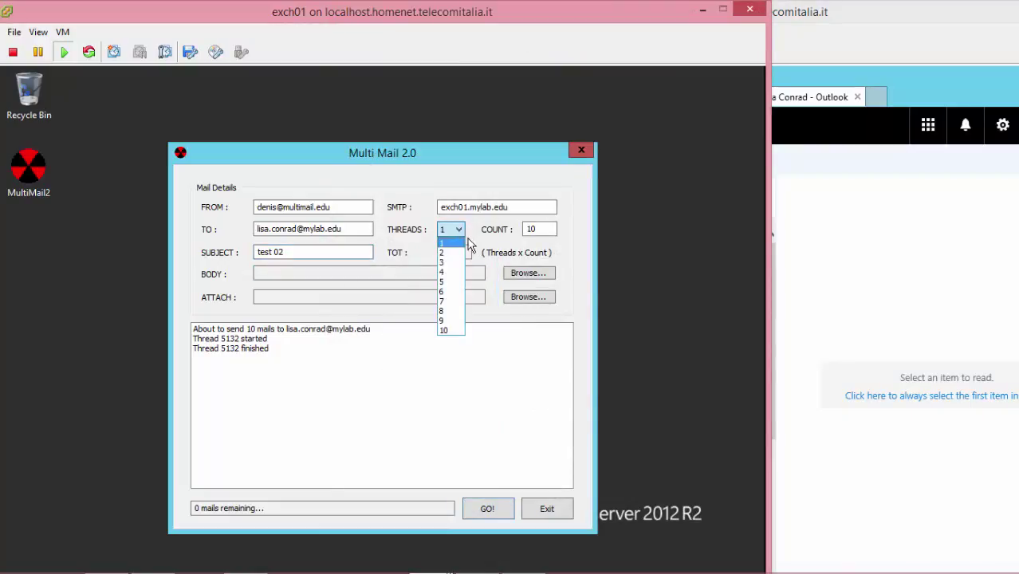
click(445, 261)
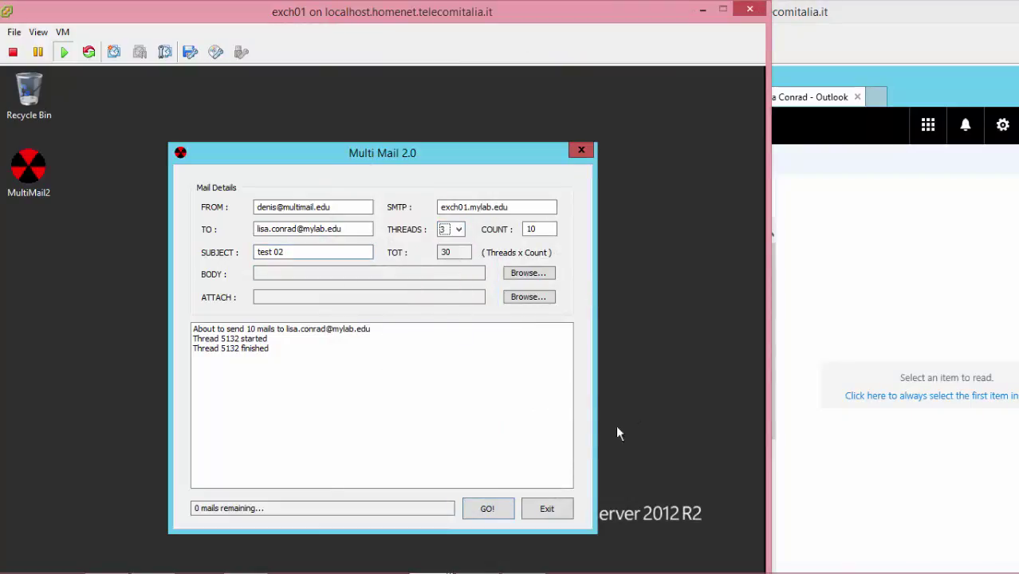
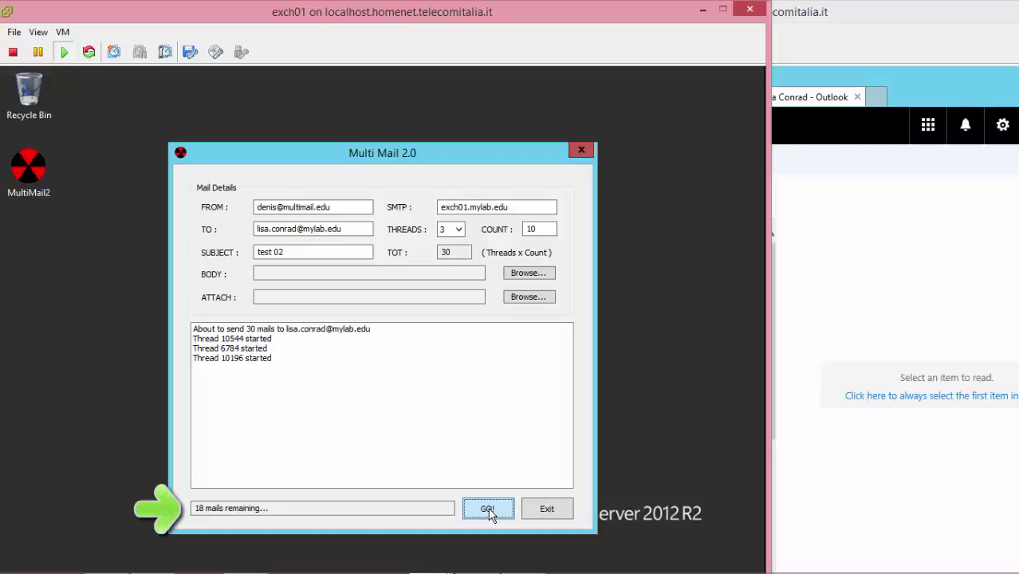
- Check the recipient's mailbox for the test mails, then preview and close IMG-20161222-WA0001
click(831, 443)
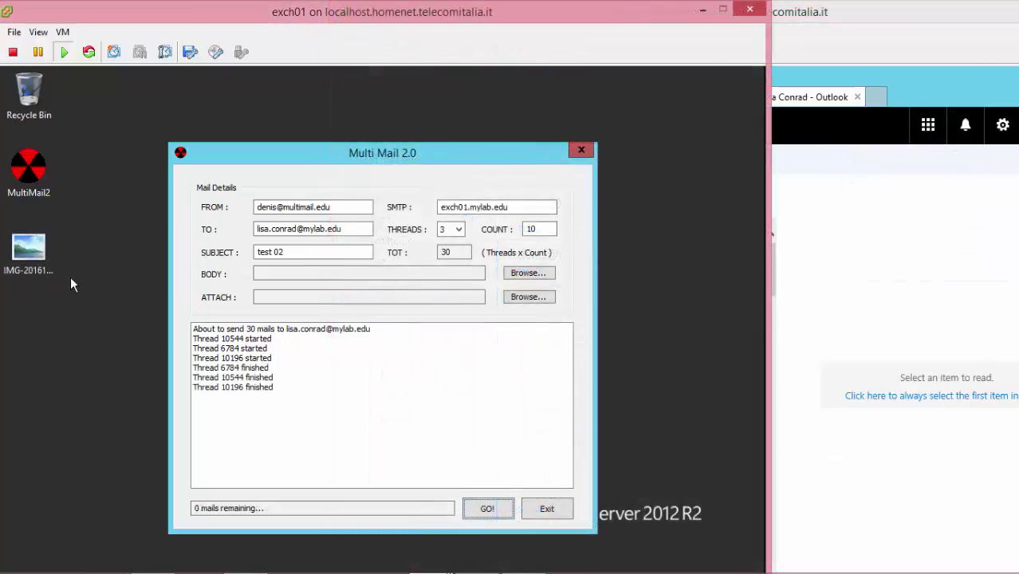
click(33, 260)
double_click(34, 259)
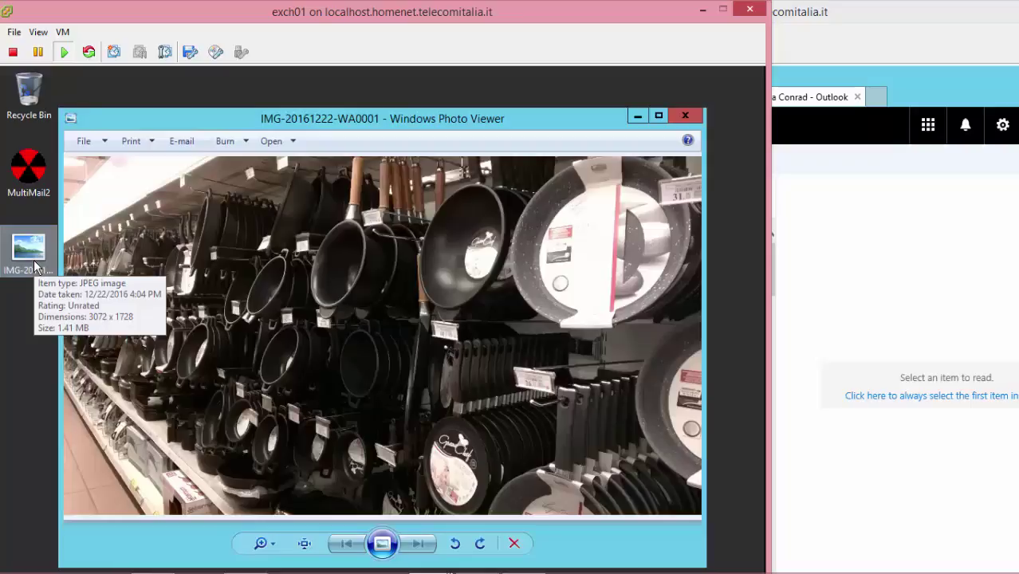
click(686, 117)
- Attach the JPEG IMG-20161222-WA0001 and change the subject to 'test 03'
click(533, 300)
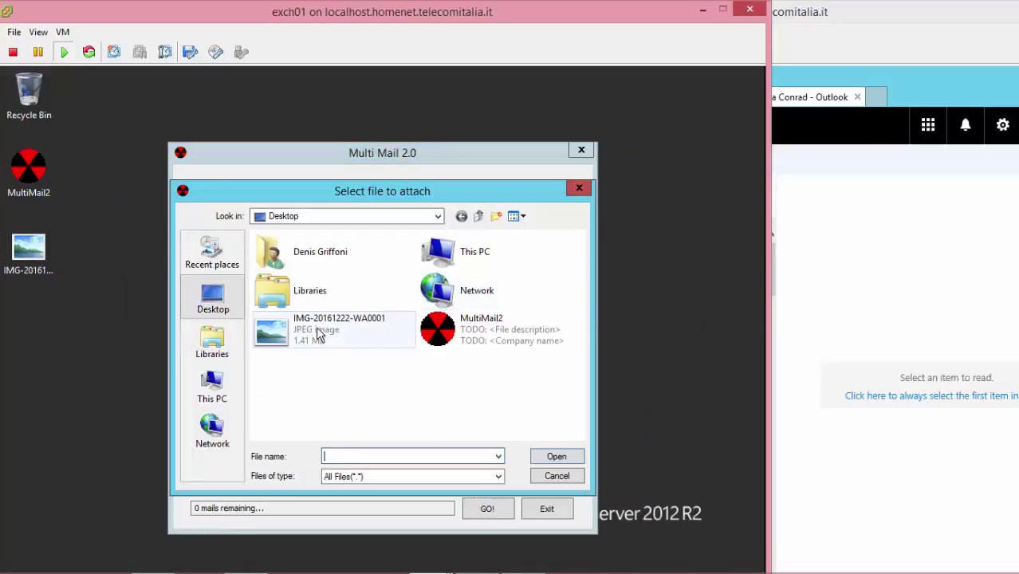
double_click(316, 335)
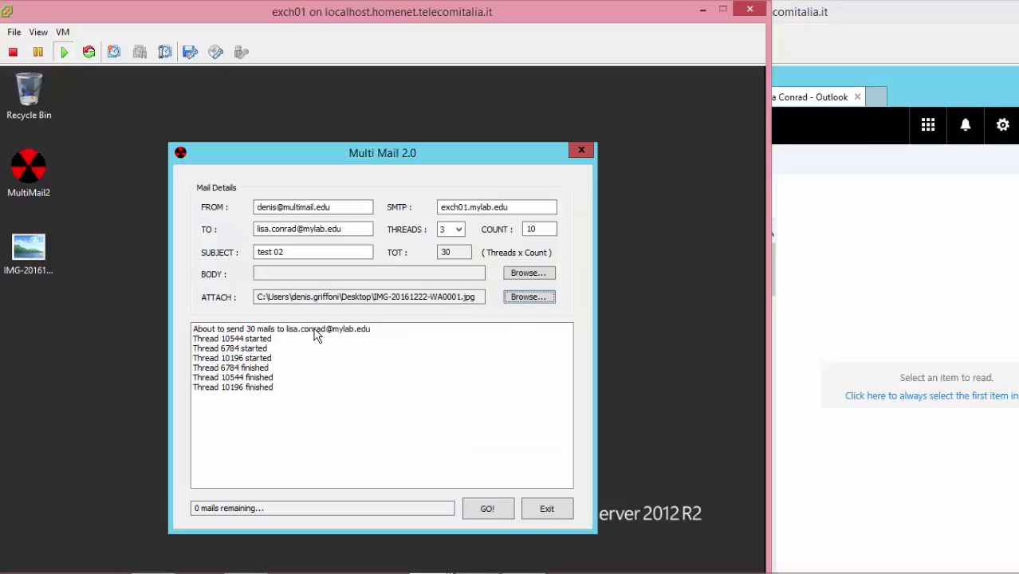
click(281, 252)
drag(280, 252, 287, 252)
text(3)
- Set 10 threads with 100 mails each and start sending the 1000 mails
click(458, 231)
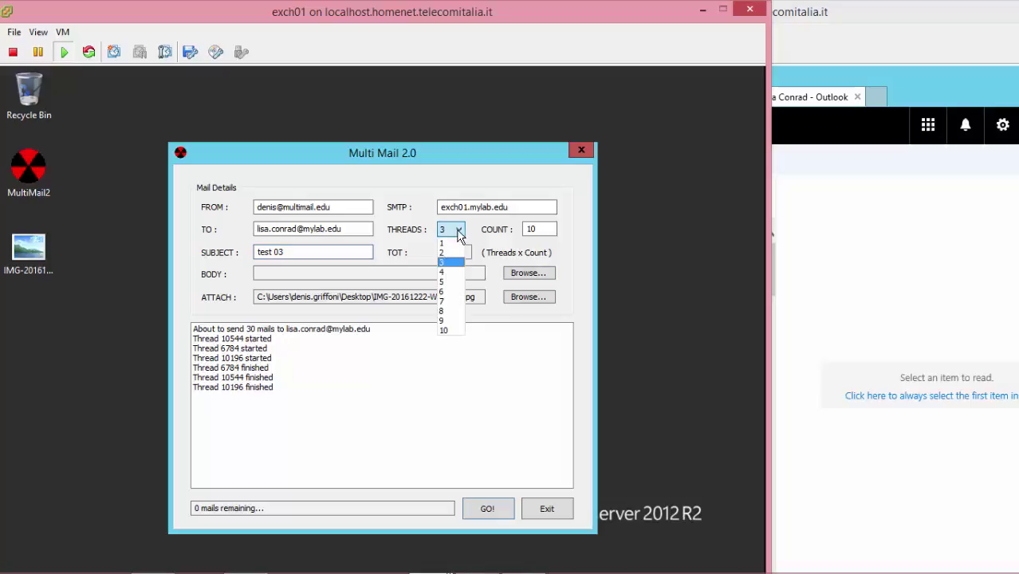
click(441, 282)
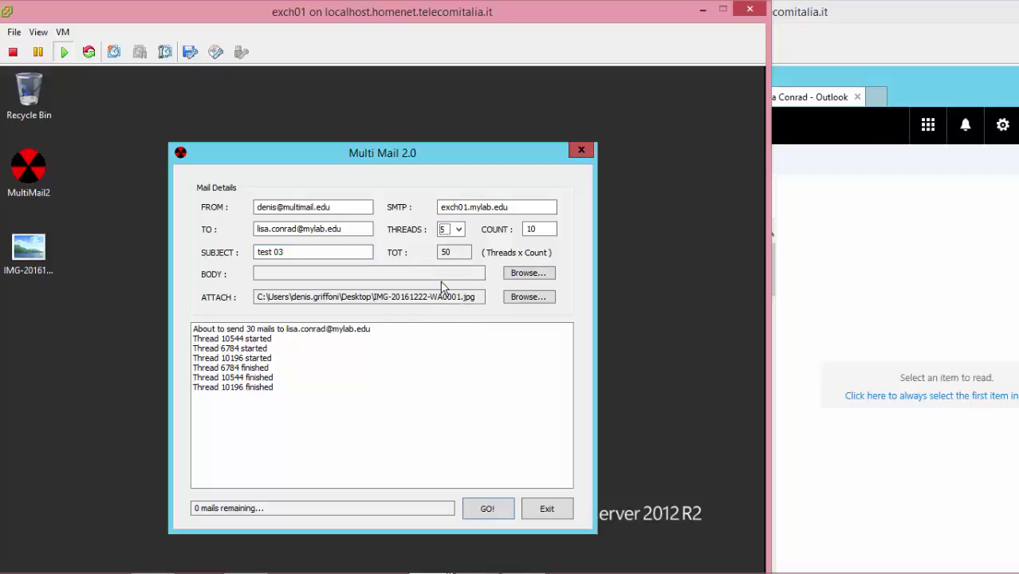
click(460, 230)
click(446, 329)
click(550, 229)
text(0)
click(480, 511)
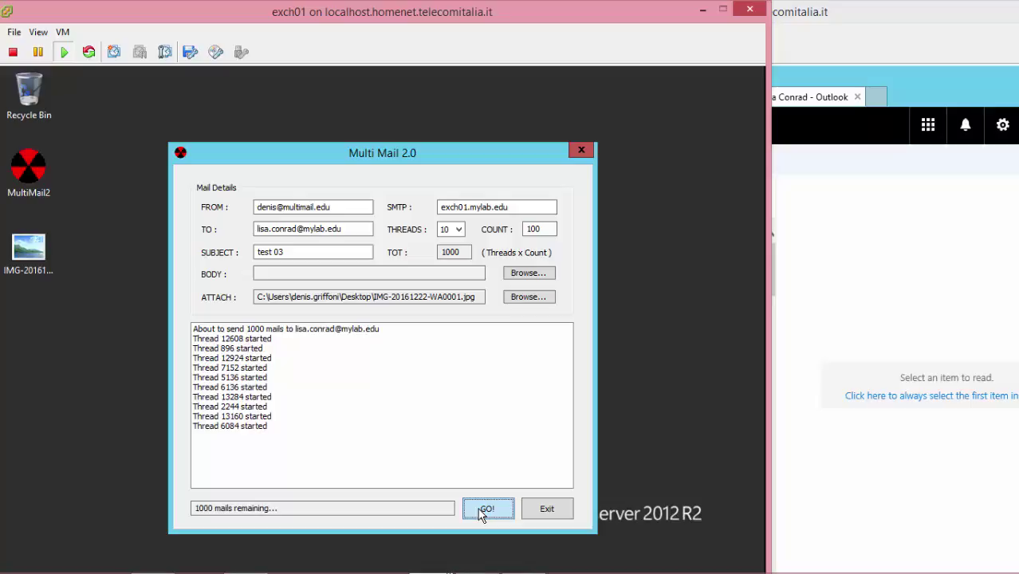
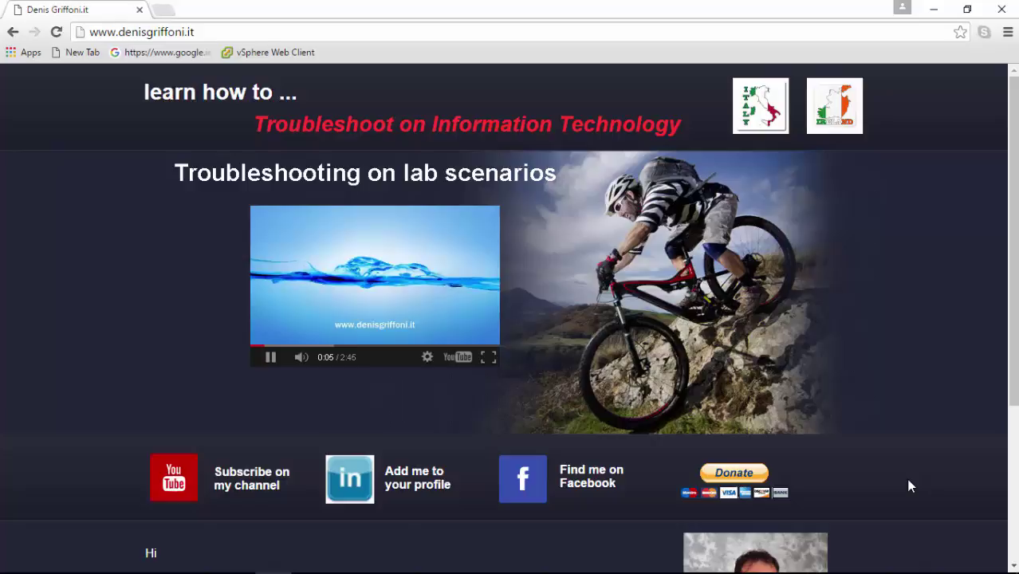
- Follow the site's 'Subscribe on my channel' YouTube link to load the author's channel in a new tab
click(182, 503)
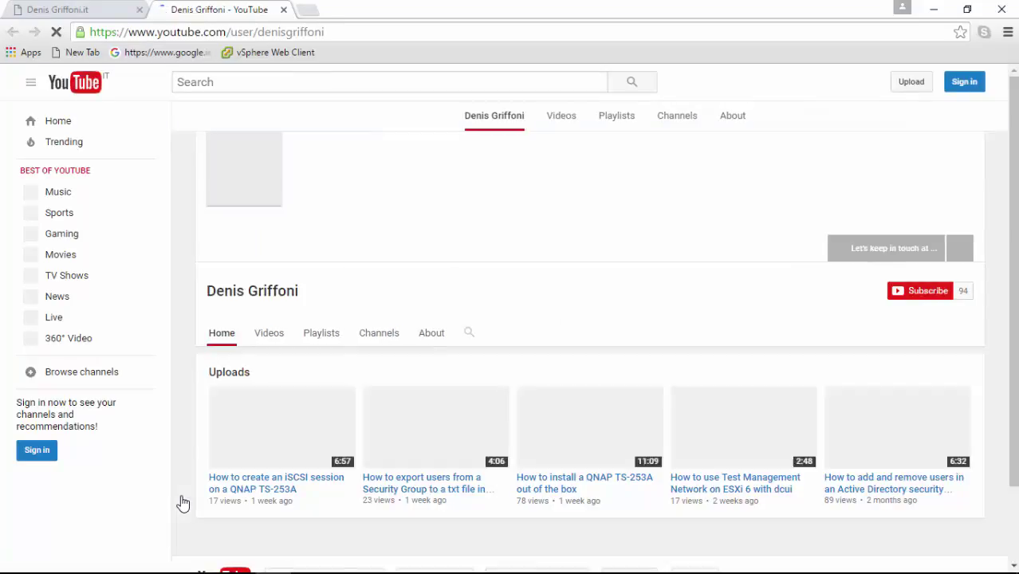